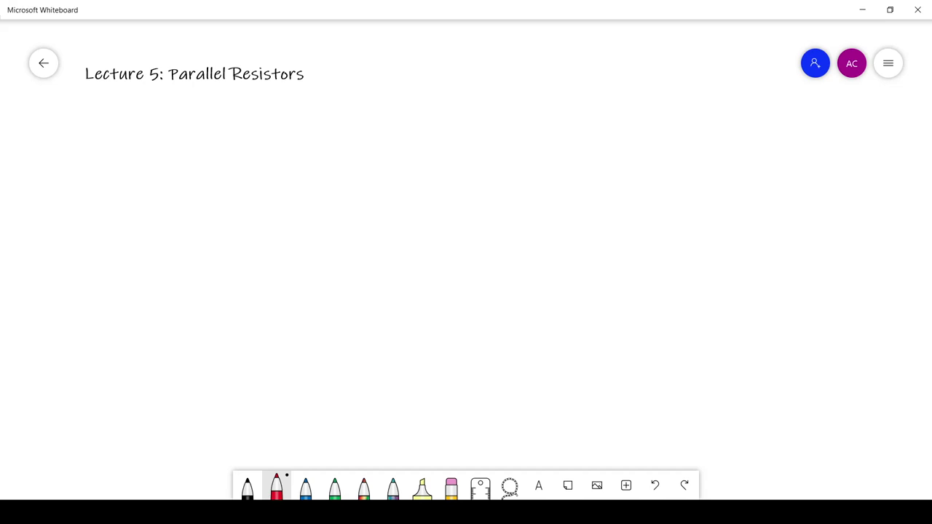
Handwrite 'Parallel ?' in red beneath the 'Lecture 5: Parallel Resistors' title
mouse_move(91, 150)
mouse_down()
mouse_move(109, 112)
mouse_move(122, 143)
mouse_up()
drag(130, 139, 144, 139)
drag(154, 109, 160, 135)
drag(163, 131, 209, 125)
click(206, 132)
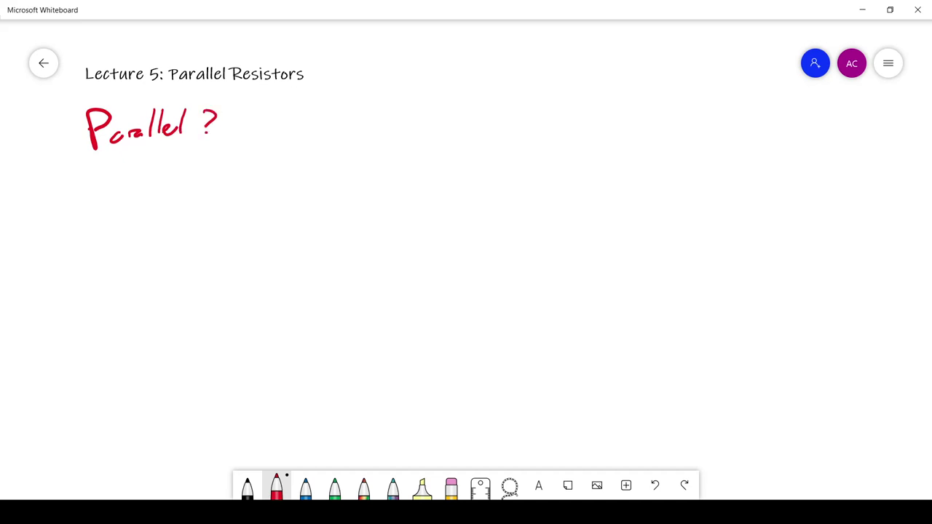
drag(301, 135, 479, 150)
mouse_move(272, 206)
mouse_down()
mouse_move(504, 221)
mouse_move(354, 208)
mouse_move(362, 215)
mouse_move(313, 146)
mouse_move(422, 148)
mouse_move(402, 139)
mouse_up()
scroll(466, 262, down, 2)
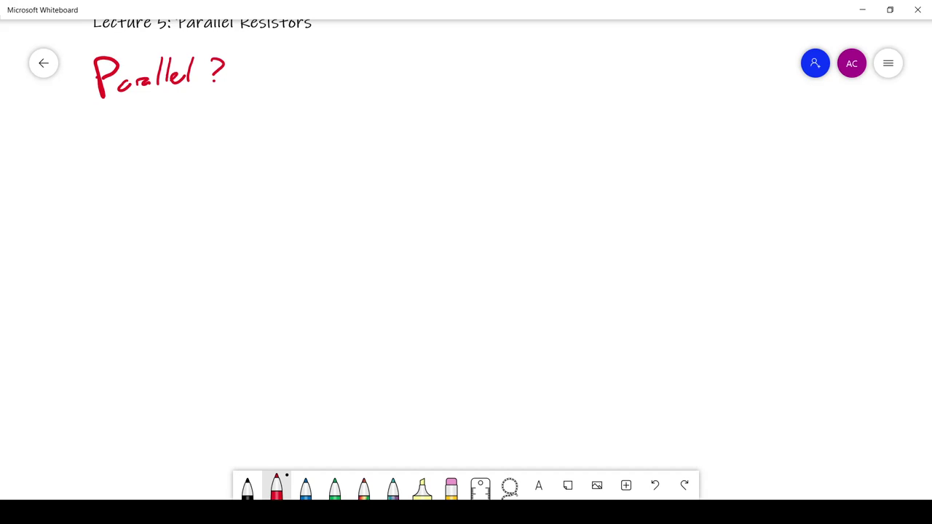
Sketch two red resistors in parallel and mark both junctions with black dots
mouse_move(329, 121)
mouse_down()
mouse_move(329, 160)
mouse_move(405, 159)
mouse_up()
mouse_move(399, 161)
mouse_down()
mouse_move(399, 284)
mouse_move(343, 290)
mouse_up()
mouse_move(277, 163)
mouse_down()
mouse_move(256, 282)
mouse_move(343, 287)
mouse_move(340, 325)
mouse_up()
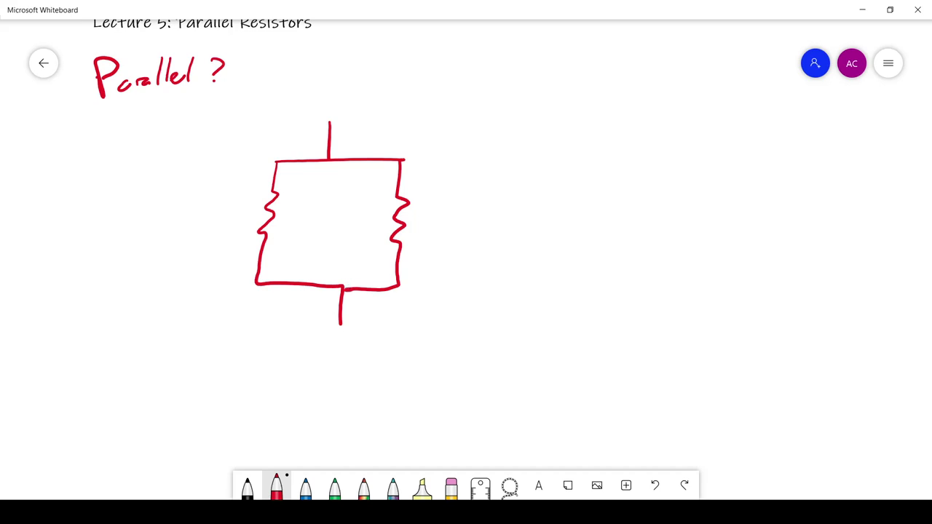
click(247, 486)
drag(327, 157, 329, 158)
drag(343, 289, 344, 288)
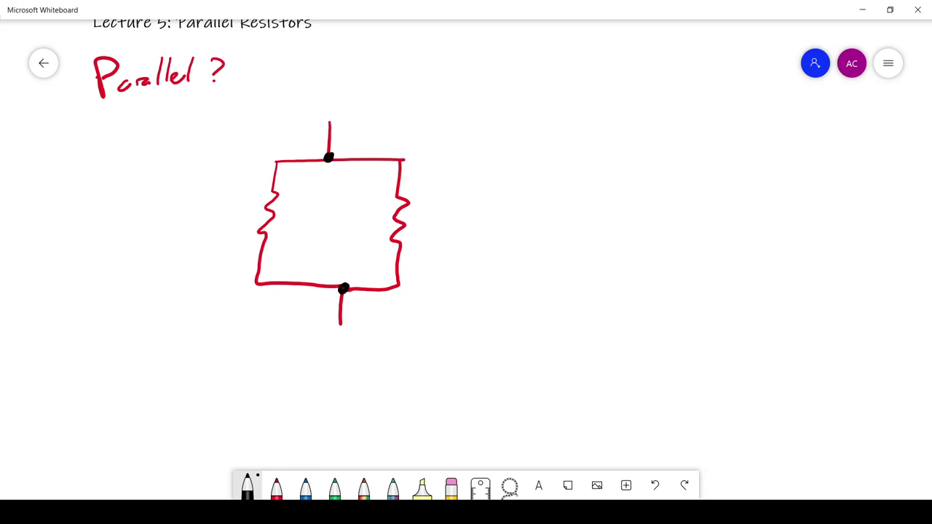
Write 'Parallel' with a checkmark to the right of the sketch
drag(507, 223, 510, 235)
drag(504, 197, 514, 214)
drag(529, 222, 562, 220)
mouse_move(567, 219)
mouse_down()
mouse_move(570, 193)
mouse_move(600, 215)
mouse_move(668, 164)
mouse_up()
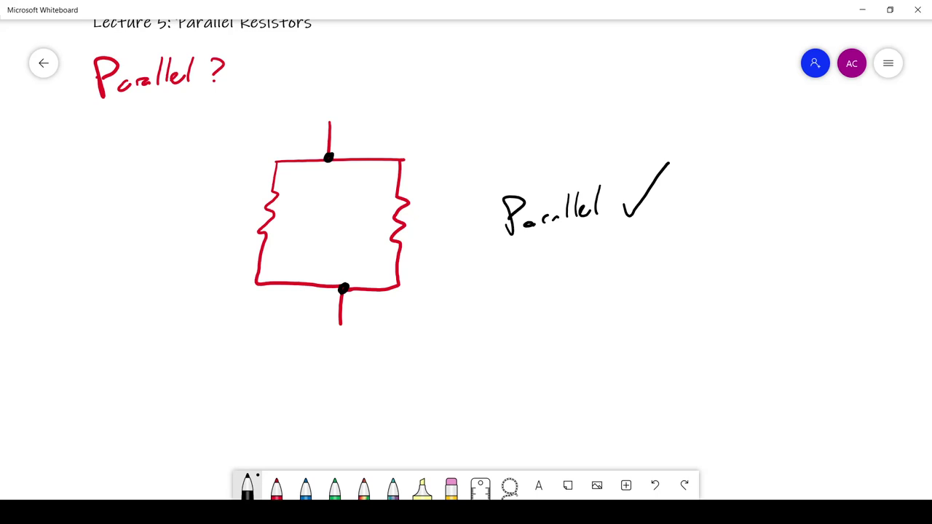
Draw the voltage source circle with +/− signs and the two parallel resistor branches
scroll(466, 251, down, 10)
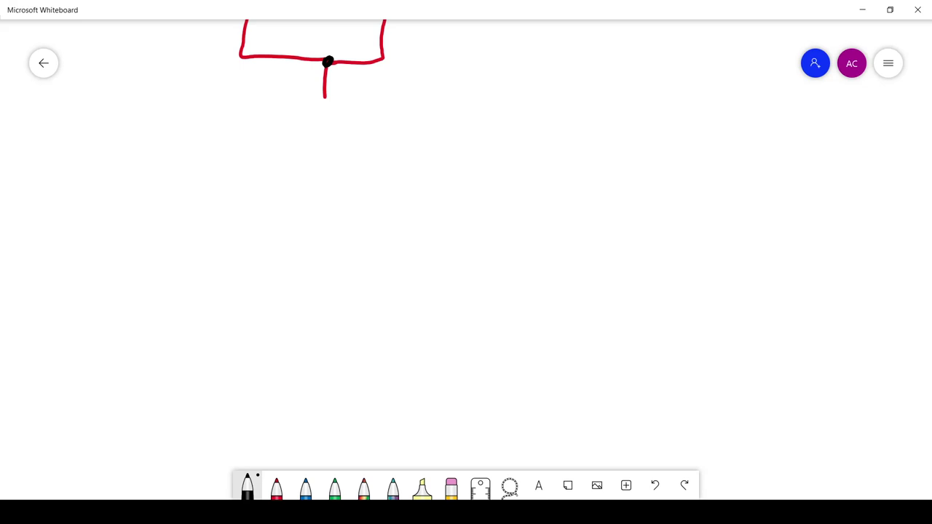
mouse_move(166, 246)
mouse_down()
mouse_move(130, 286)
mouse_move(169, 249)
mouse_move(161, 275)
mouse_move(172, 264)
mouse_up()
drag(156, 287, 175, 282)
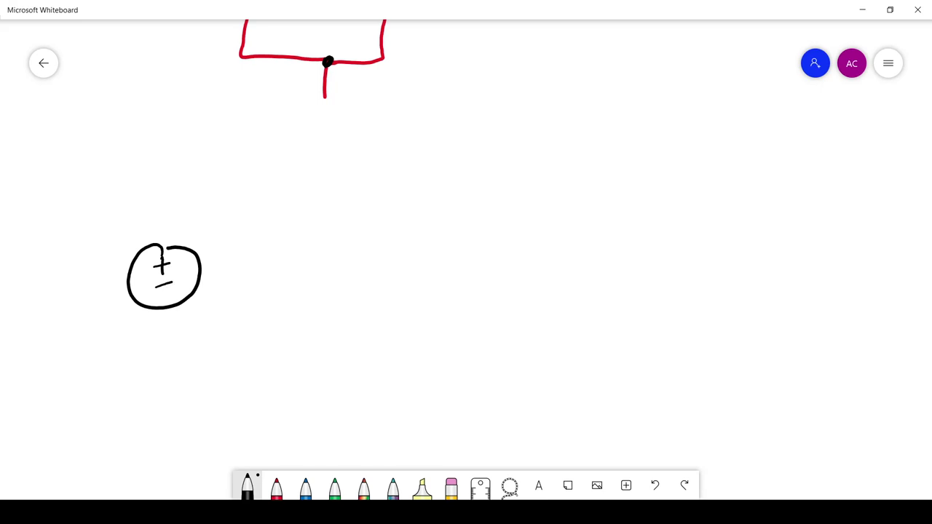
mouse_move(163, 248)
mouse_down()
mouse_move(159, 169)
mouse_move(189, 160)
mouse_move(323, 167)
mouse_move(323, 327)
mouse_move(238, 340)
mouse_move(166, 309)
mouse_up()
mouse_move(328, 166)
mouse_down()
mouse_move(440, 210)
mouse_move(423, 234)
mouse_move(427, 324)
mouse_move(306, 334)
mouse_up()
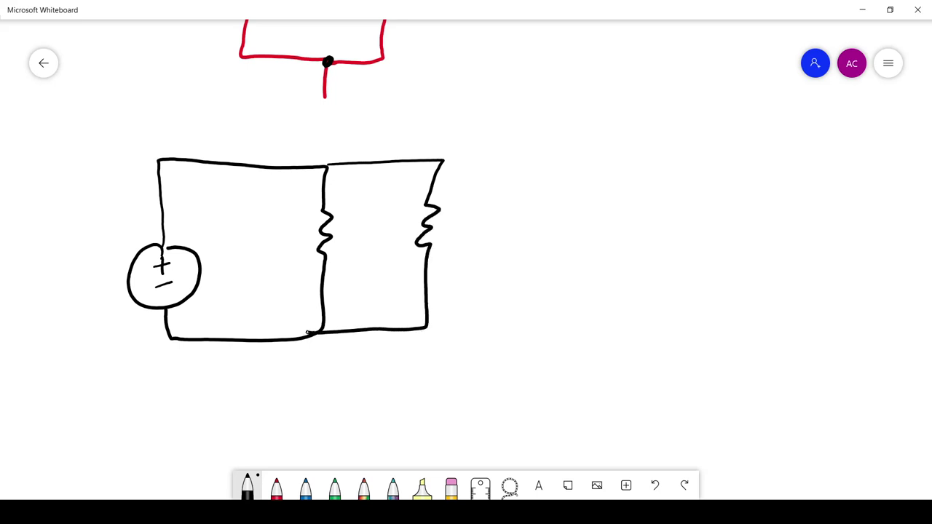
Label the resistors R1 and R2 and the source Vs
drag(339, 220, 340, 247)
drag(339, 218, 357, 249)
mouse_move(457, 213)
mouse_down()
mouse_move(457, 238)
mouse_move(470, 234)
mouse_up()
drag(471, 231, 484, 239)
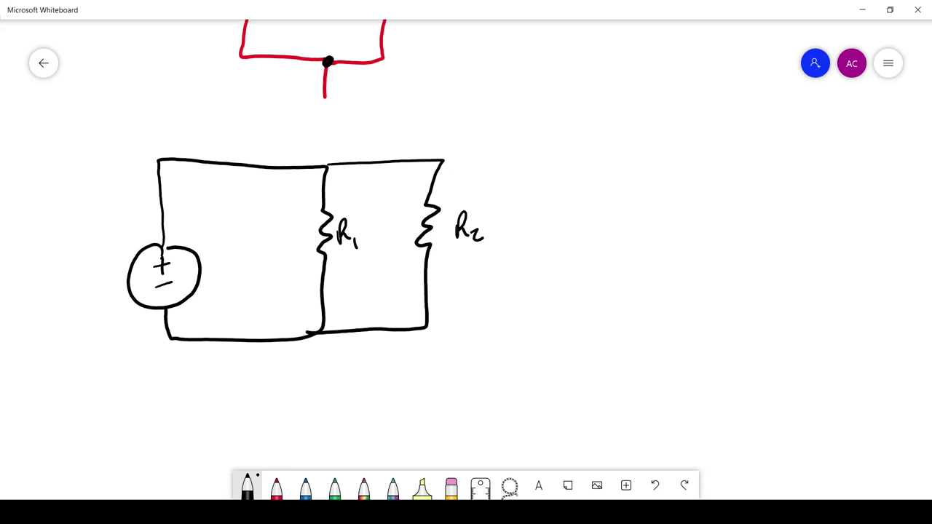
mouse_move(74, 275)
mouse_down()
mouse_move(80, 291)
mouse_move(92, 266)
mouse_move(97, 298)
mouse_up()
Draw the current arrow above the source wire and label it i_tot
mouse_move(142, 188)
mouse_down()
mouse_move(212, 136)
mouse_move(233, 133)
mouse_up()
drag(220, 129, 222, 141)
click(173, 101)
mouse_move(171, 109)
mouse_down()
mouse_move(175, 120)
mouse_move(188, 118)
mouse_up()
drag(195, 118, 200, 125)
Finish the i_tot subscript and add a downward i1 arrow beside R1
drag(195, 118, 202, 116)
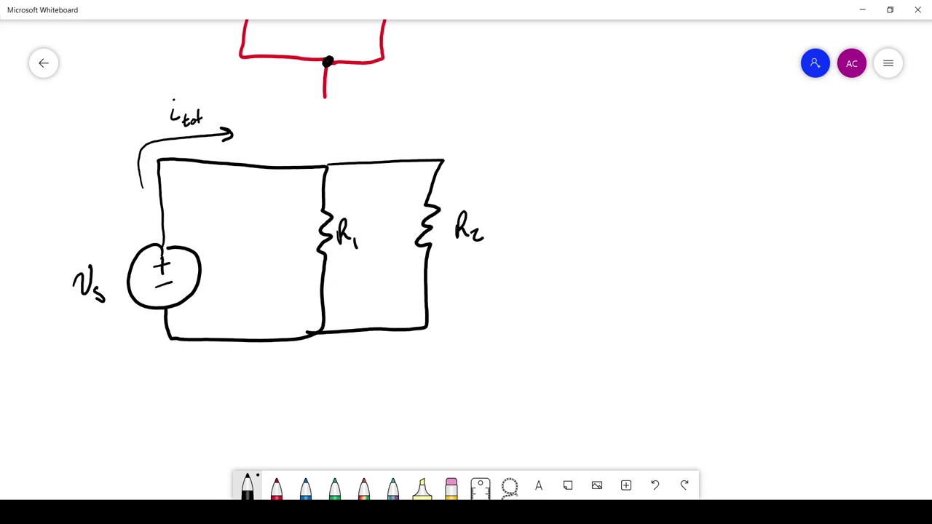
mouse_move(300, 279)
mouse_down()
mouse_move(301, 315)
mouse_move(308, 304)
mouse_move(265, 304)
mouse_up()
click(262, 291)
drag(272, 299, 274, 307)
Add a downward i2 arrow beside R2 and mark R1's top junction in red
drag(406, 284, 406, 309)
mouse_move(399, 300)
mouse_down()
mouse_move(412, 300)
mouse_move(373, 306)
mouse_move(391, 309)
mouse_up()
click(368, 290)
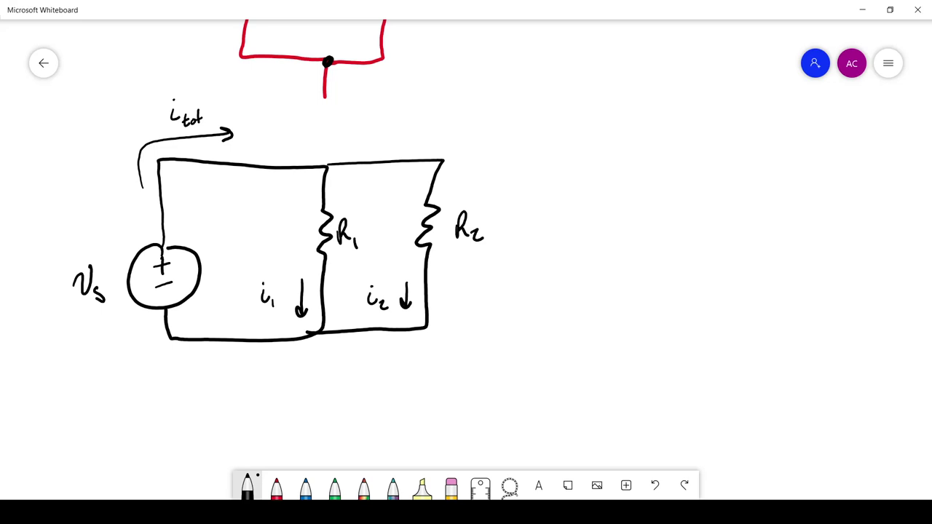
drag(326, 163, 324, 168)
click(276, 485)
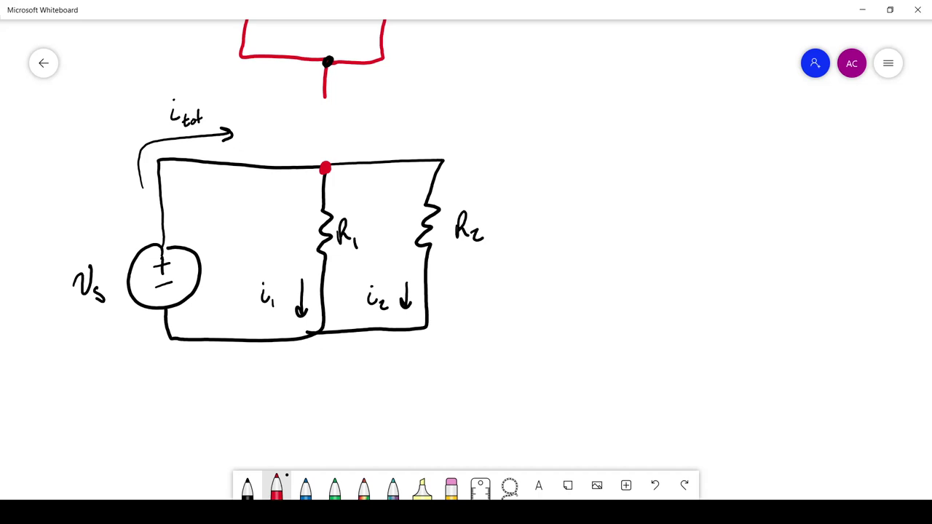
Handwrite i_tot = i1 + i2 in black to the right of the circuit
click(247, 486)
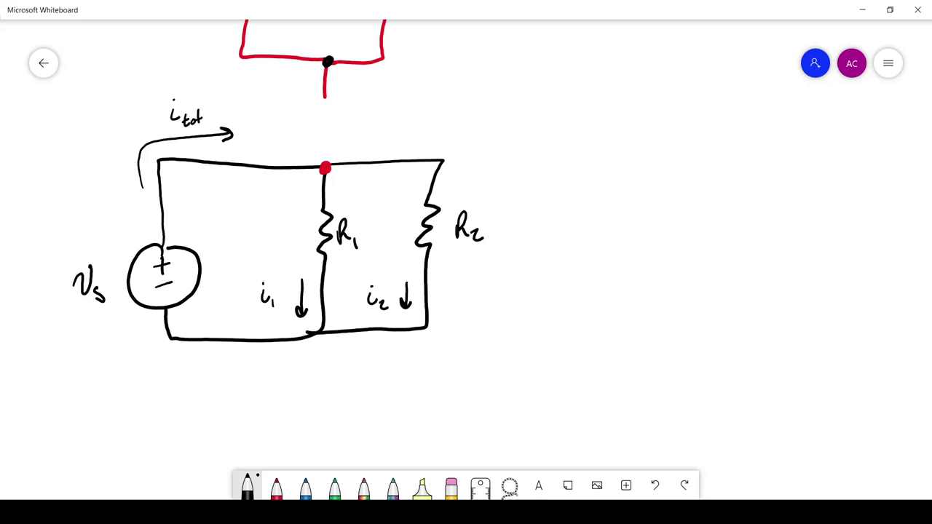
drag(553, 167, 565, 191)
drag(561, 184, 576, 185)
mouse_move(578, 172)
mouse_down()
mouse_move(579, 187)
mouse_move(585, 179)
mouse_up()
mouse_move(597, 167)
mouse_down()
mouse_move(633, 163)
mouse_move(659, 174)
mouse_up()
click(628, 152)
drag(653, 167, 666, 167)
mouse_move(676, 162)
mouse_down()
mouse_move(679, 174)
mouse_move(703, 177)
mouse_up()
click(680, 153)
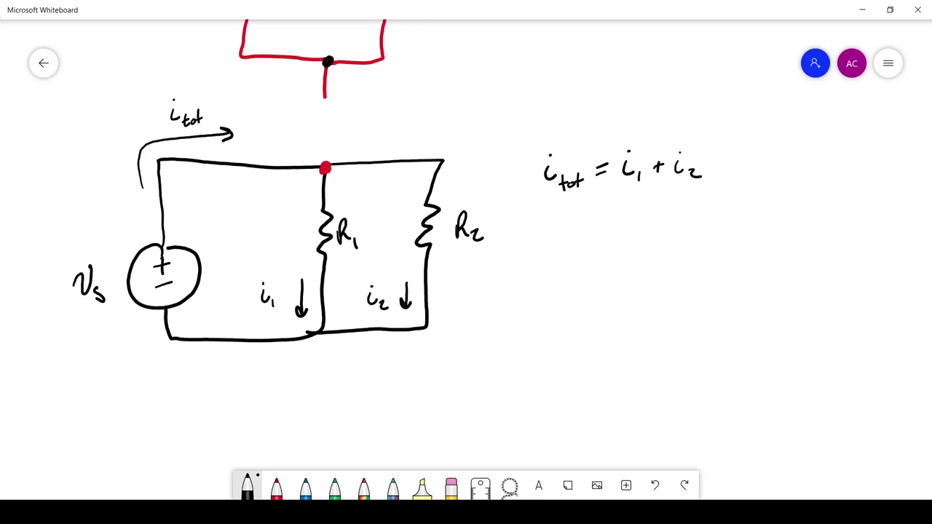
Mark +/− polarity across R1 and R2 and label their voltages v1 and v2
drag(301, 185, 301, 196)
drag(293, 191, 307, 190)
drag(298, 271, 308, 270)
drag(278, 227, 292, 226)
drag(294, 235, 295, 242)
mouse_move(410, 181)
mouse_down()
mouse_move(410, 192)
mouse_move(415, 186)
mouse_up()
drag(399, 261, 406, 259)
drag(392, 221, 412, 234)
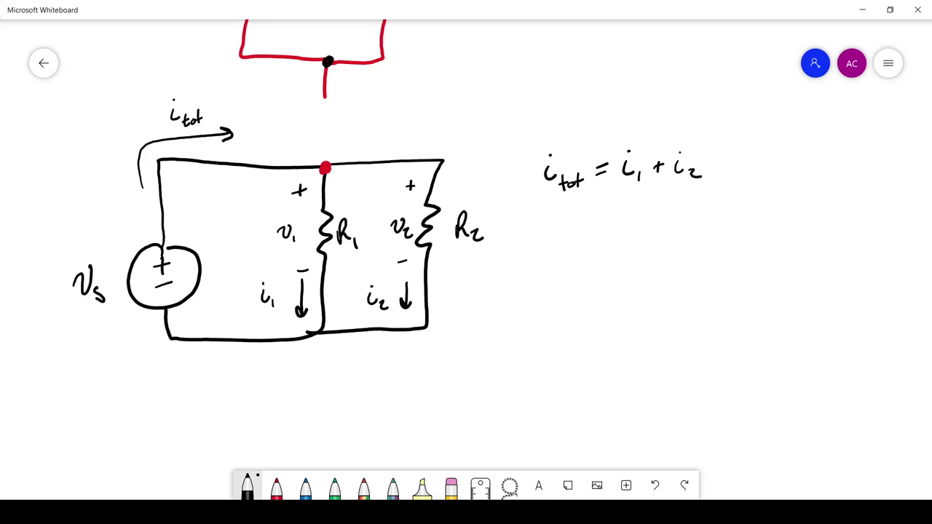
Trace the left loop in green with an arrow, node dots and a vs label
click(335, 486)
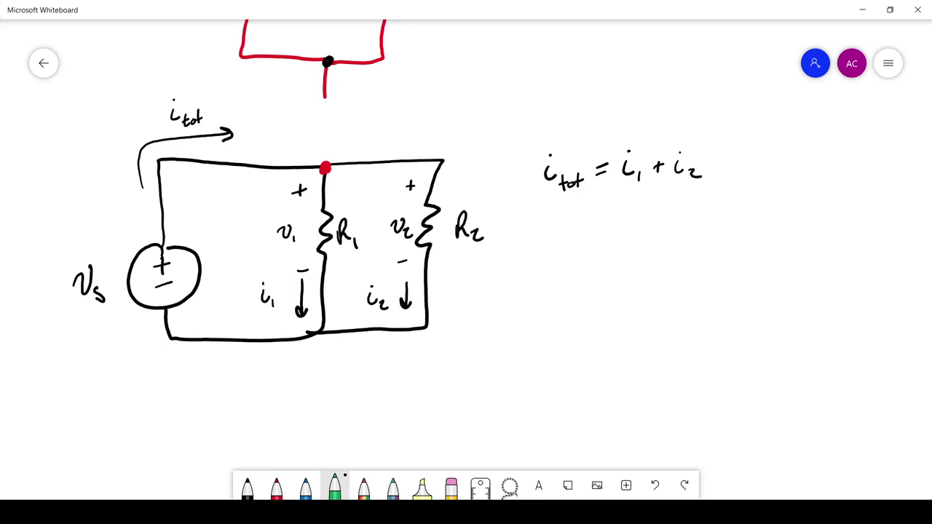
mouse_move(217, 295)
mouse_down()
mouse_move(227, 209)
mouse_move(258, 257)
mouse_move(258, 292)
mouse_up()
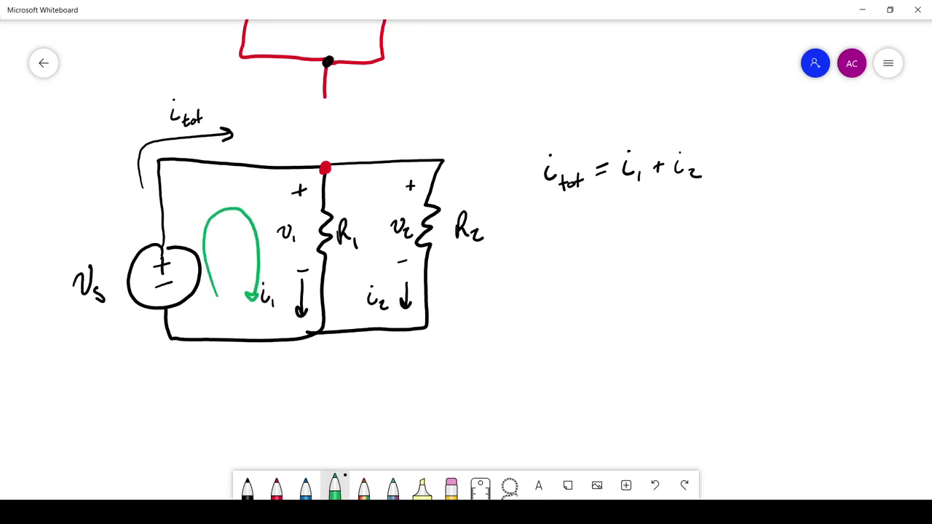
drag(170, 339, 169, 337)
mouse_move(158, 192)
mouse_down()
mouse_move(177, 181)
mouse_move(183, 195)
mouse_up()
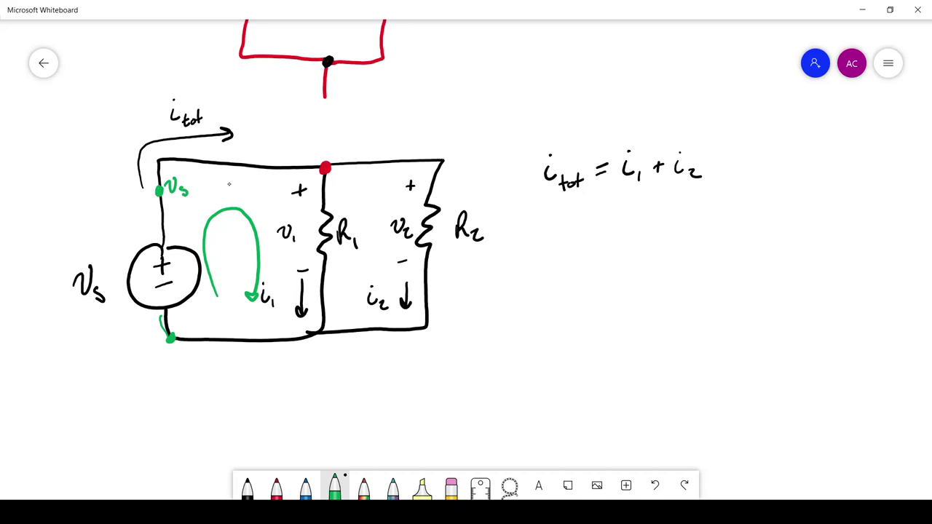
mouse_move(233, 181)
mouse_down()
mouse_move(275, 188)
mouse_move(289, 207)
mouse_up()
click(294, 338)
Write v1 = vs in black to the right of the circuit
click(247, 485)
drag(522, 231, 543, 226)
mouse_move(541, 241)
mouse_down()
mouse_move(542, 250)
mouse_move(565, 231)
mouse_up()
drag(555, 239, 593, 220)
drag(599, 235, 599, 249)
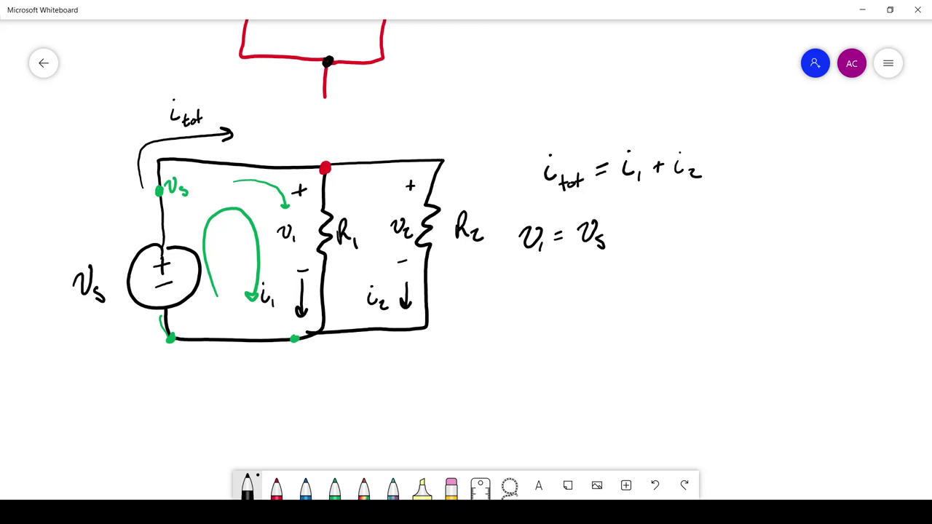
Dot the bottom-left and top-left nodes in blue
click(306, 486)
drag(168, 335, 171, 339)
drag(158, 189, 159, 191)
Label the top wire vs in blue, arc across to R2, and dot its bottom-right corner
right_click(416, 215)
drag(213, 161, 242, 157)
right_click(245, 153)
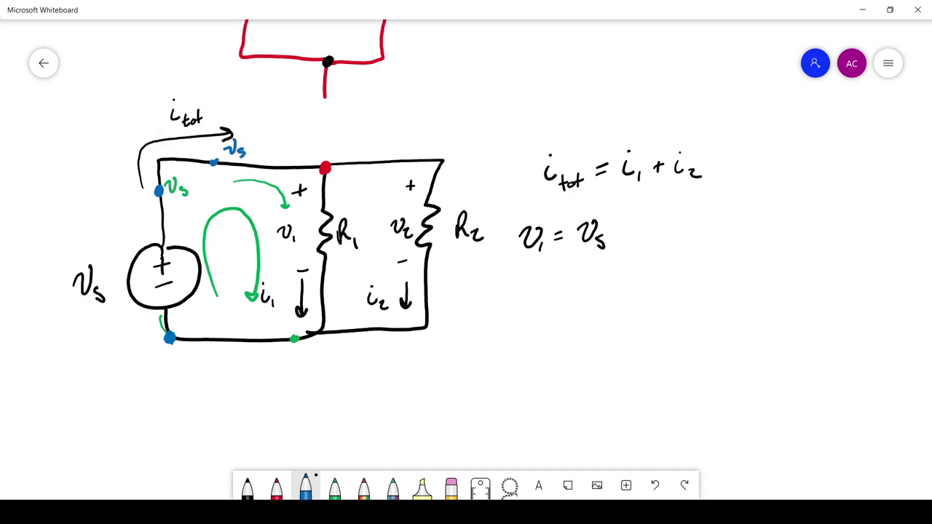
mouse_move(301, 155)
mouse_down()
mouse_move(399, 148)
mouse_move(434, 164)
mouse_move(450, 186)
mouse_up()
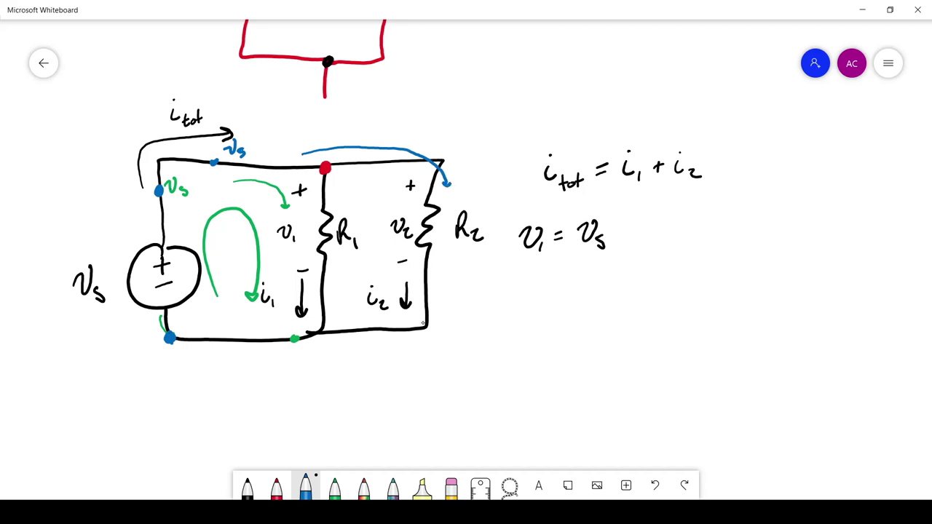
drag(424, 329, 427, 327)
Write v2 = vs in black below v1 = vs
click(247, 486)
mouse_move(510, 271)
mouse_down()
mouse_move(519, 289)
mouse_move(526, 268)
mouse_up()
mouse_move(526, 280)
mouse_down()
mouse_move(539, 291)
mouse_move(547, 277)
mouse_up()
mouse_move(539, 285)
mouse_down()
mouse_move(579, 273)
mouse_move(581, 287)
mouse_up()
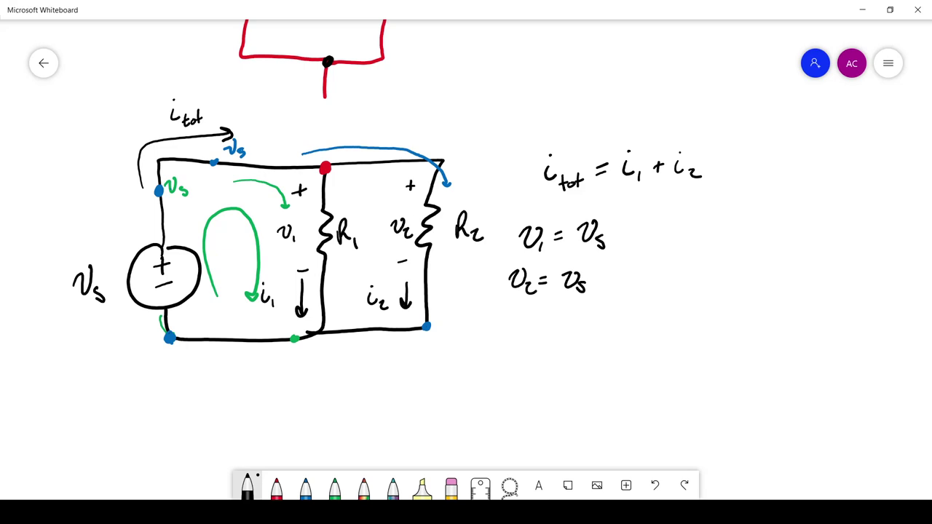
Circle the two voltage equations and write v1 = i1·R1 below them
mouse_move(561, 199)
mouse_down()
mouse_move(492, 264)
mouse_move(539, 319)
mouse_move(630, 286)
mouse_move(566, 206)
mouse_up()
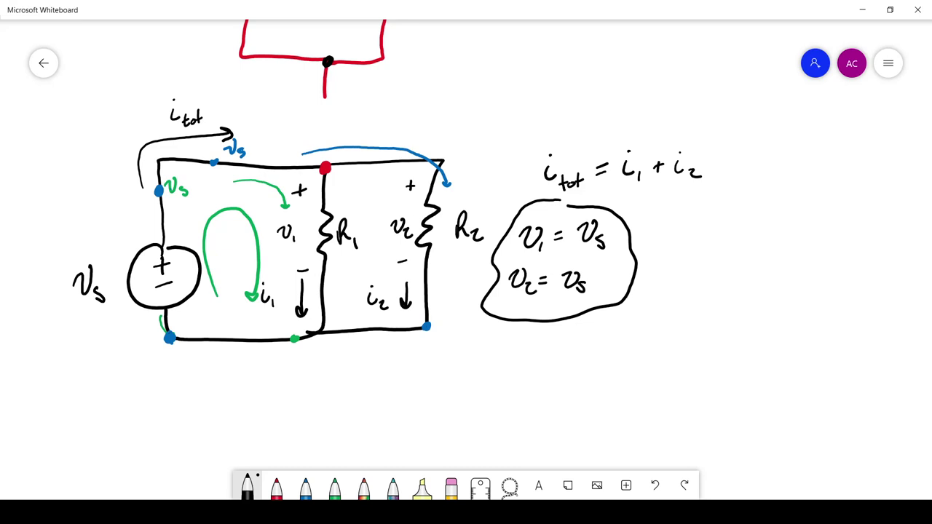
scroll(467, 218, down, 3)
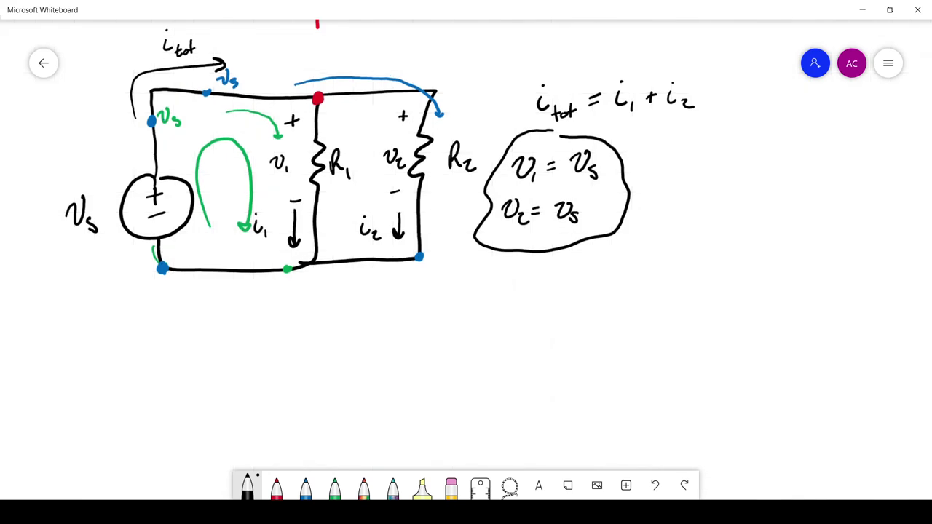
mouse_move(477, 282)
mouse_down()
mouse_move(499, 281)
mouse_move(498, 305)
mouse_move(523, 284)
mouse_up()
mouse_move(512, 293)
mouse_down()
mouse_move(541, 280)
mouse_move(552, 301)
mouse_up()
click(542, 277)
mouse_move(579, 271)
mouse_down()
mouse_move(577, 291)
mouse_move(588, 289)
mouse_up()
drag(595, 287, 597, 295)
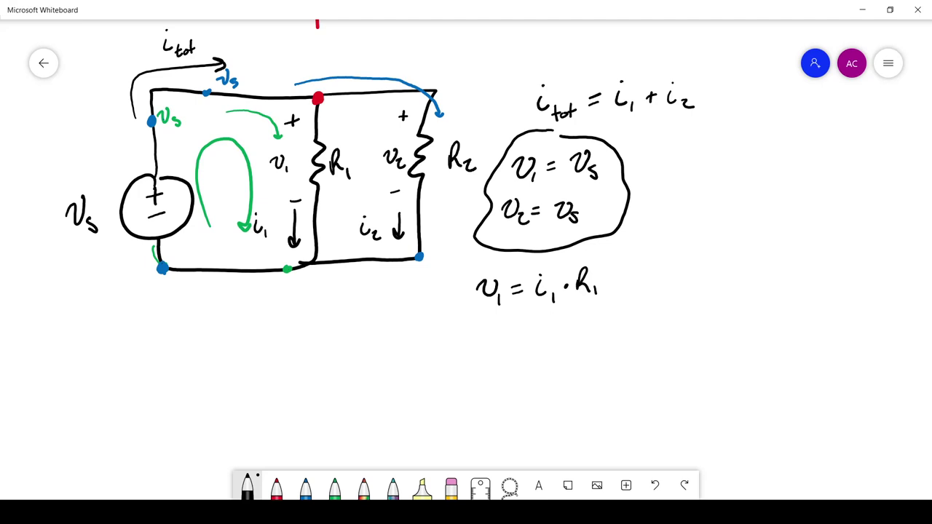
Write the second equation v2 = i2·R2 underneath
mouse_move(474, 327)
mouse_down()
mouse_move(479, 337)
mouse_move(490, 327)
mouse_move(503, 350)
mouse_move(517, 332)
mouse_up()
mouse_move(510, 338)
mouse_down()
mouse_move(534, 341)
mouse_move(573, 335)
mouse_up()
click(561, 332)
drag(575, 315, 593, 333)
drag(591, 328, 600, 337)
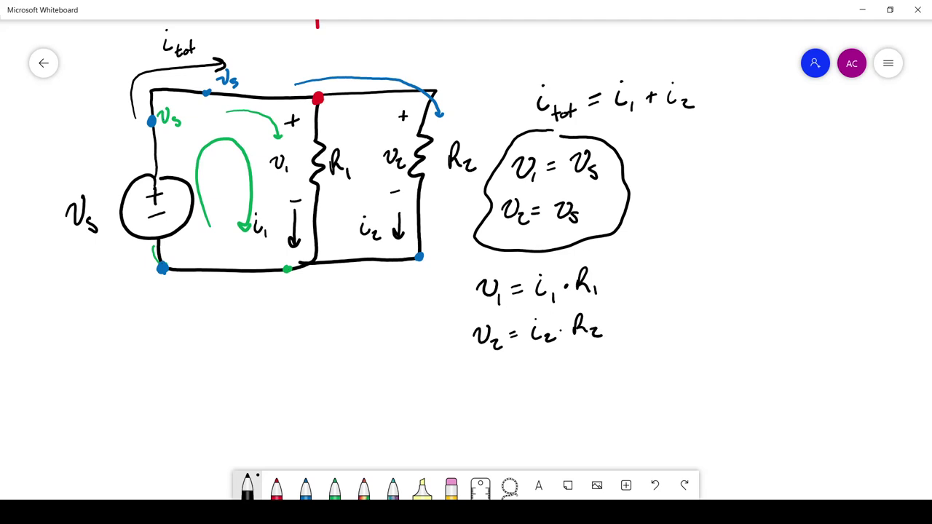
Append = vs to both equations and erase the v1 = and v2 = prefixes
drag(612, 275, 622, 274)
mouse_move(611, 283)
mouse_down()
mouse_move(638, 287)
mouse_move(646, 271)
mouse_up()
drag(656, 276, 651, 290)
drag(612, 329, 621, 328)
mouse_move(633, 314)
mouse_down()
mouse_move(638, 322)
mouse_move(651, 314)
mouse_move(654, 333)
mouse_up()
mouse_move(471, 294)
mouse_down()
mouse_move(490, 316)
mouse_move(481, 316)
mouse_move(545, 338)
mouse_up()
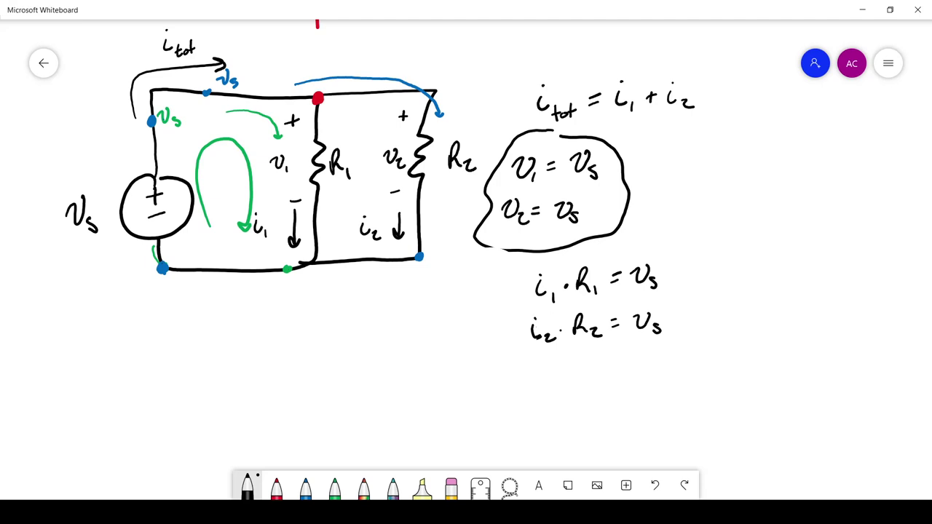